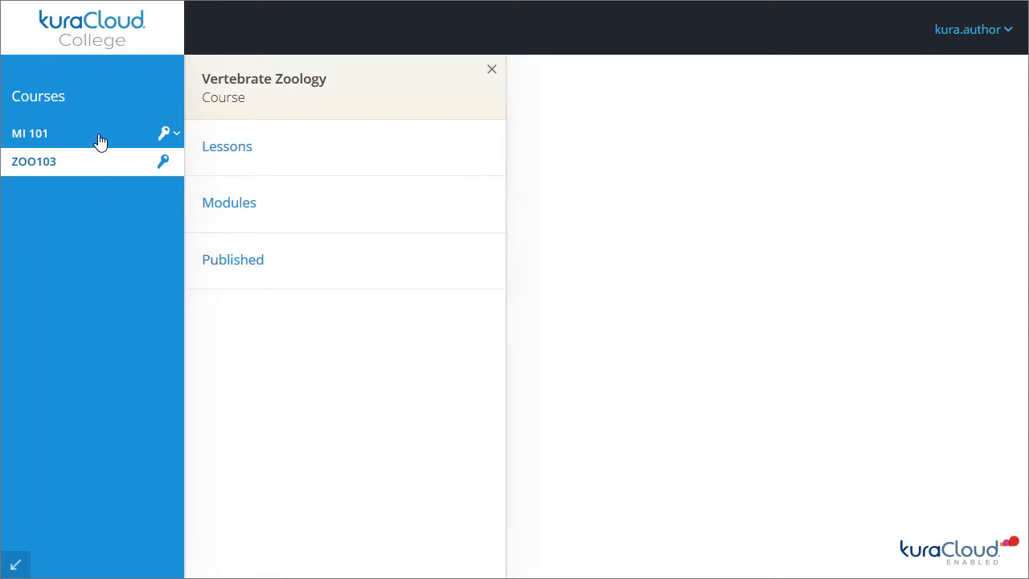
# Open the MI 101 Marine Invertebrates course and show its list of four lessons.
pyautogui.click(100, 141)
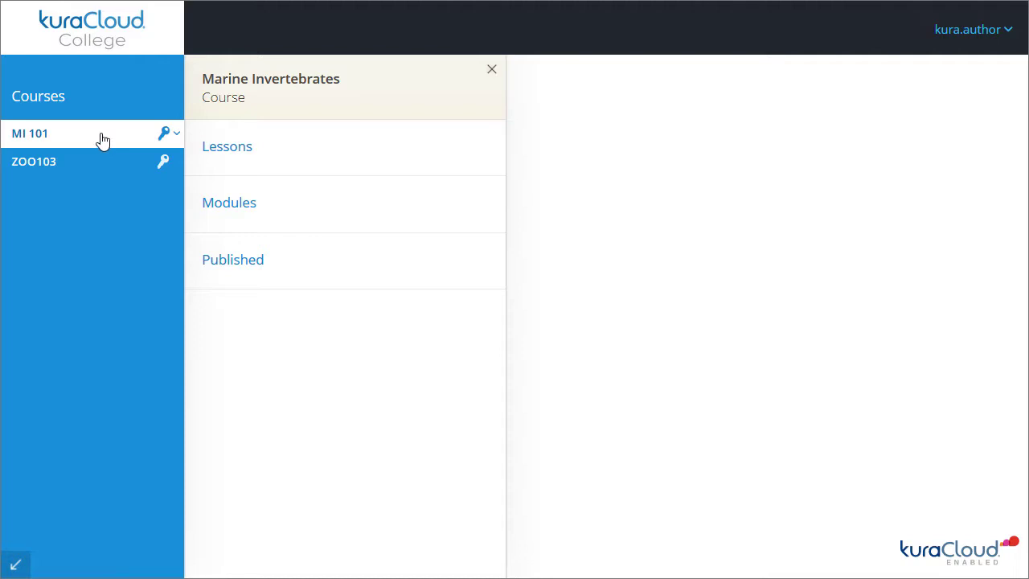
pyautogui.click(205, 161)
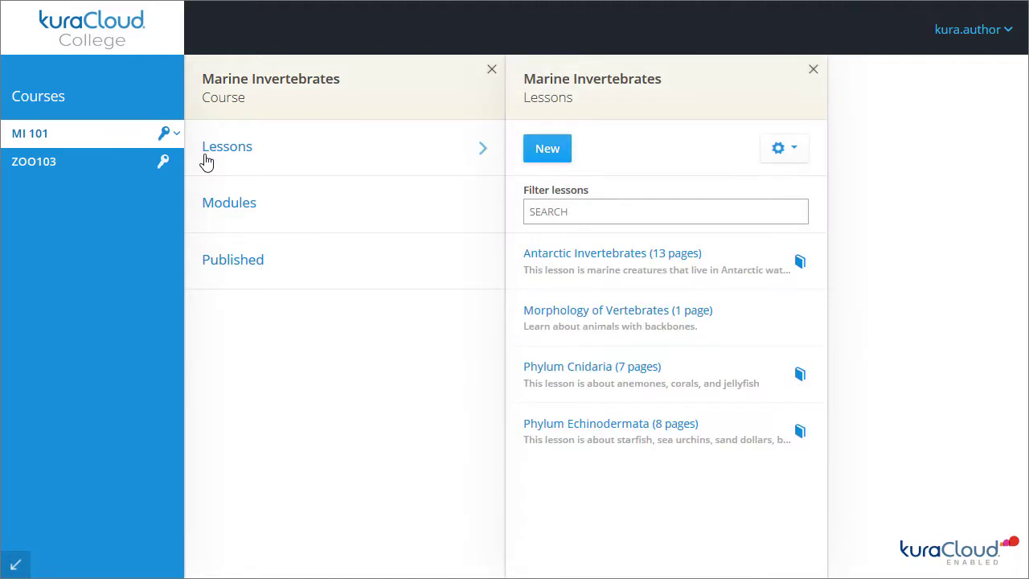
# Create a new lesson and name it 'Marine Habitats'.
pyautogui.click(543, 161)
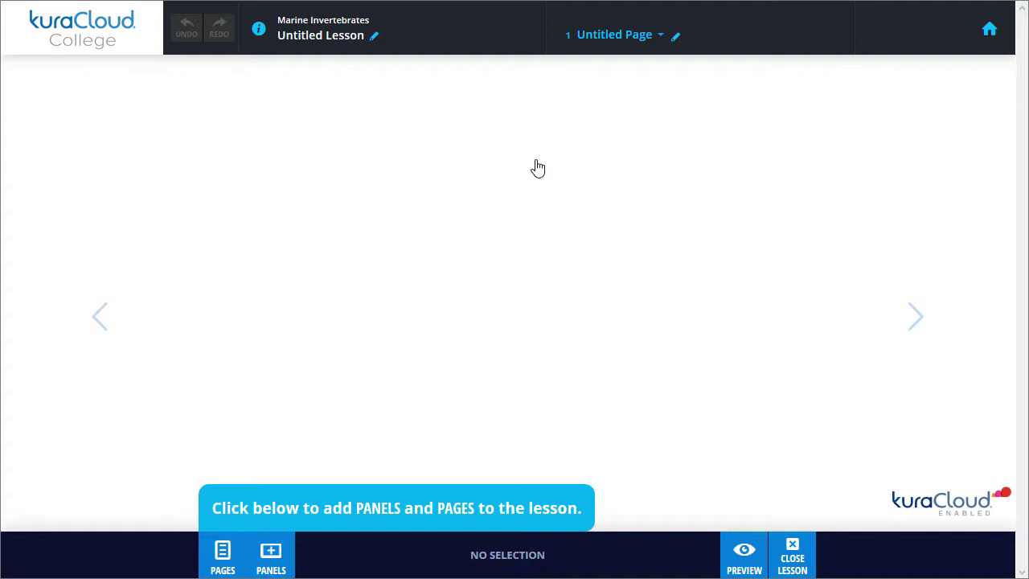
pyautogui.click(375, 37)
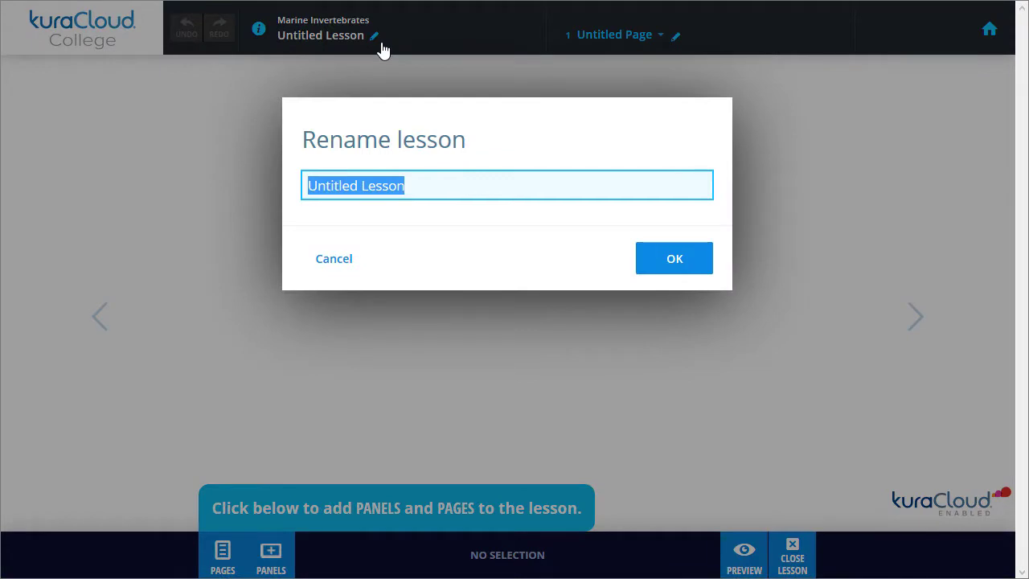
pyautogui.write('Marine H')
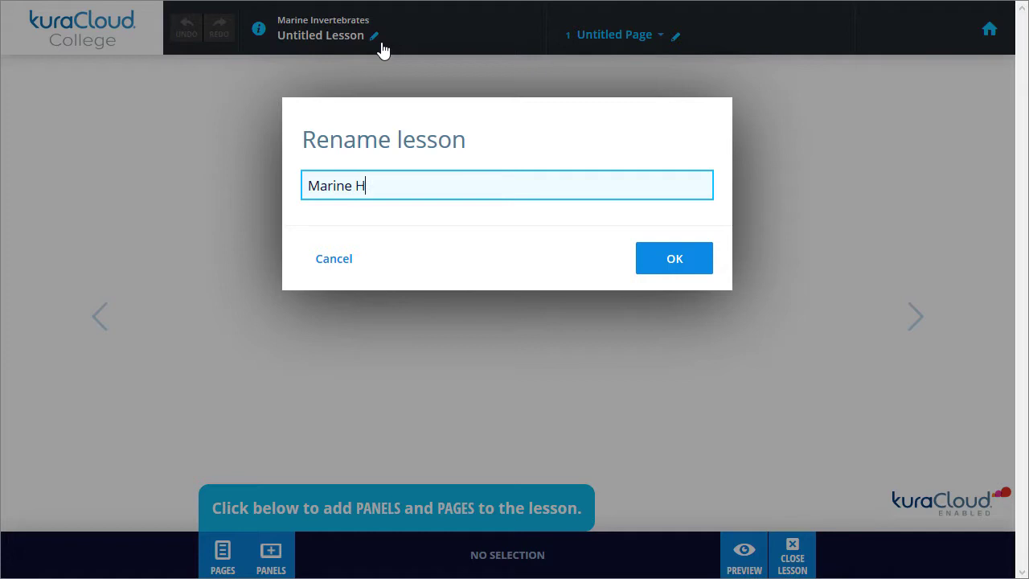
pyautogui.write('abitats')
pyautogui.click(640, 269)
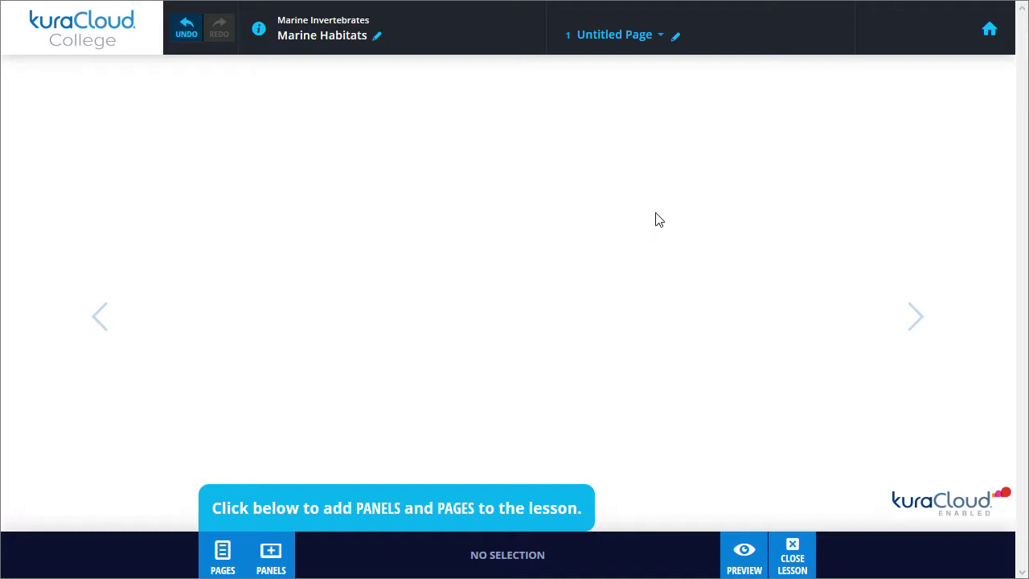
# Rename the lesson's first page to 'Introduction'.
pyautogui.click(677, 45)
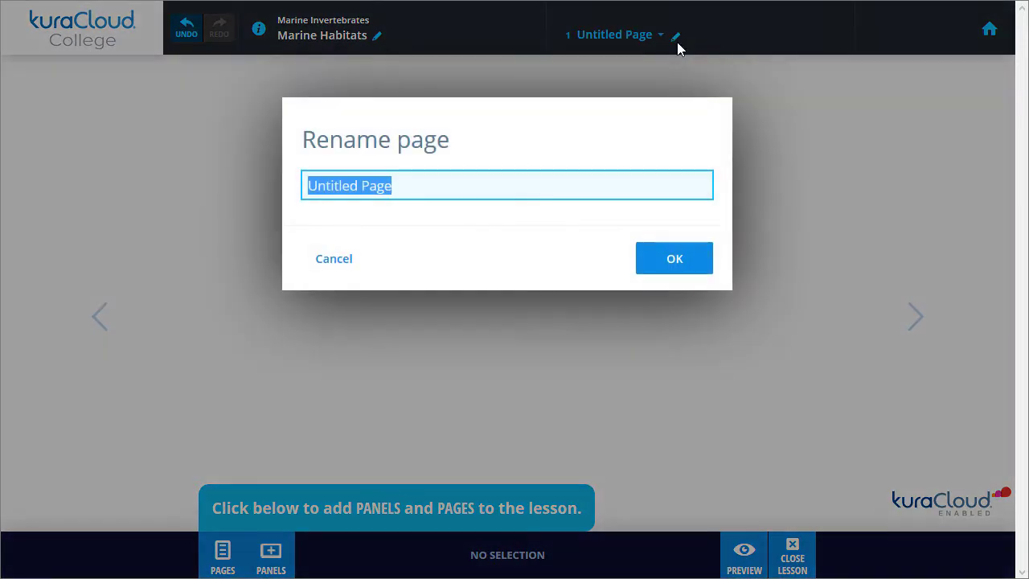
pyautogui.write('Introduction')
pyautogui.click(704, 271)
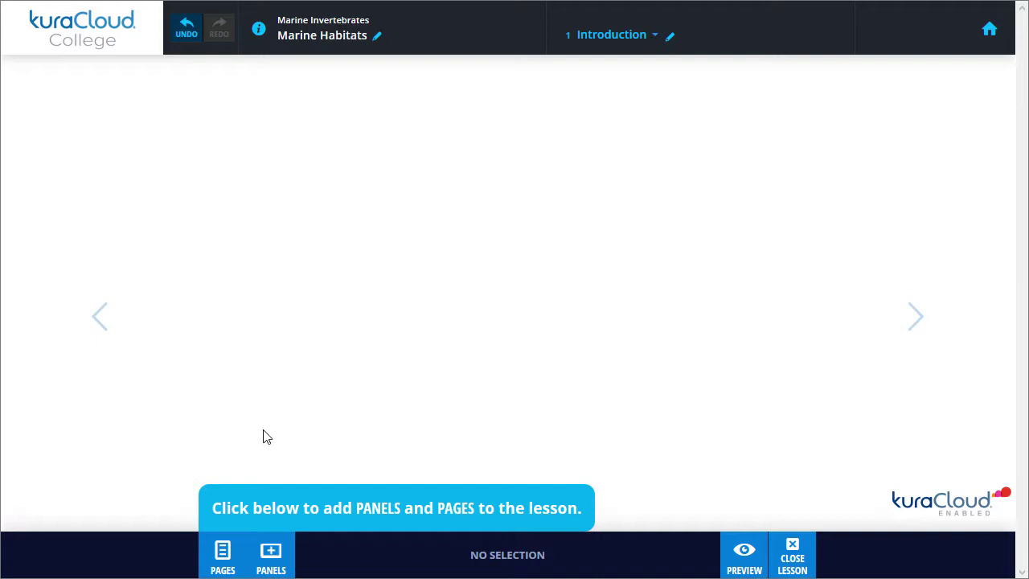
# Add a blank Text panel from the Basic panel types to the Introduction page.
pyautogui.click(238, 543)
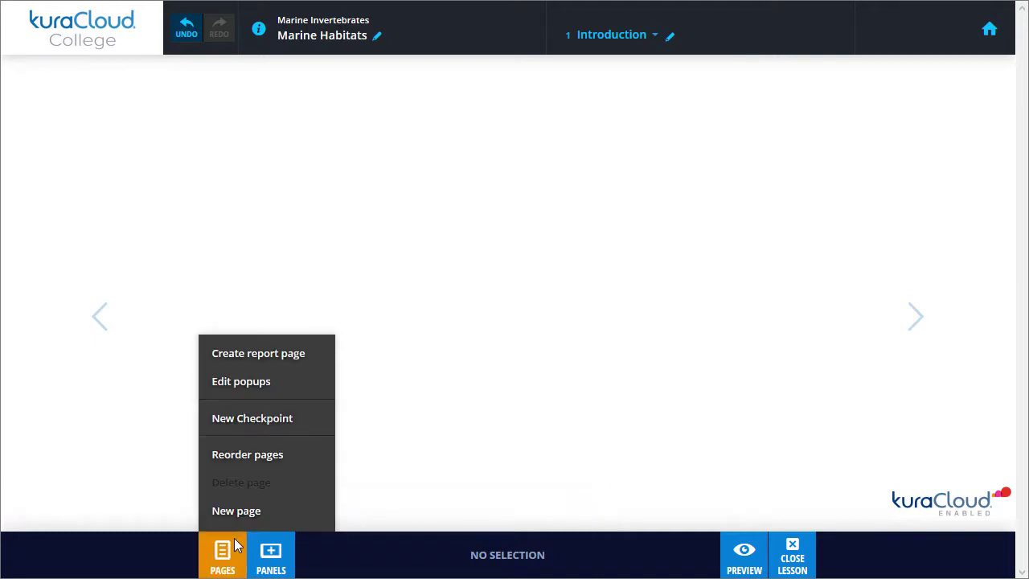
pyautogui.click(287, 544)
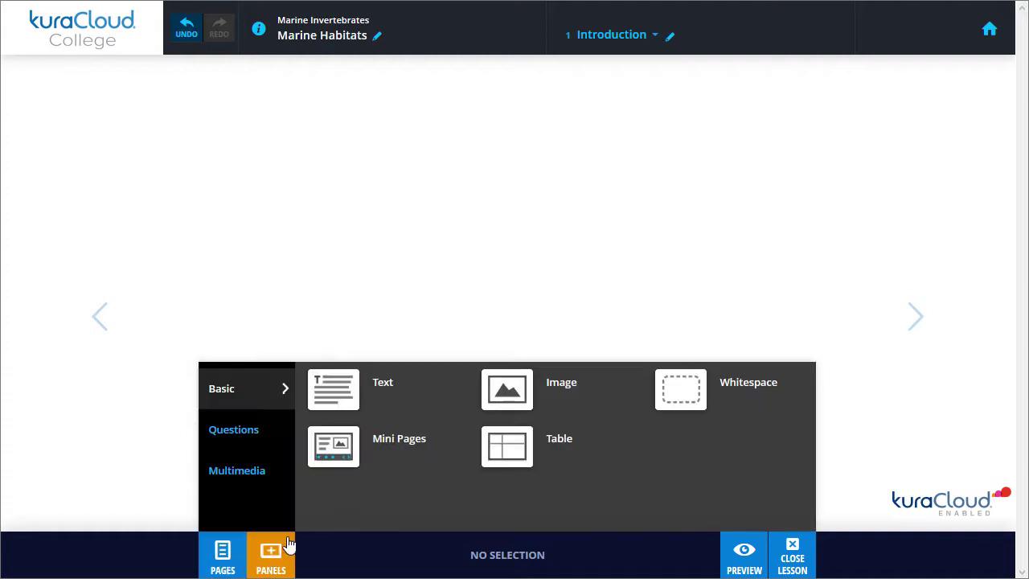
pyautogui.click(285, 436)
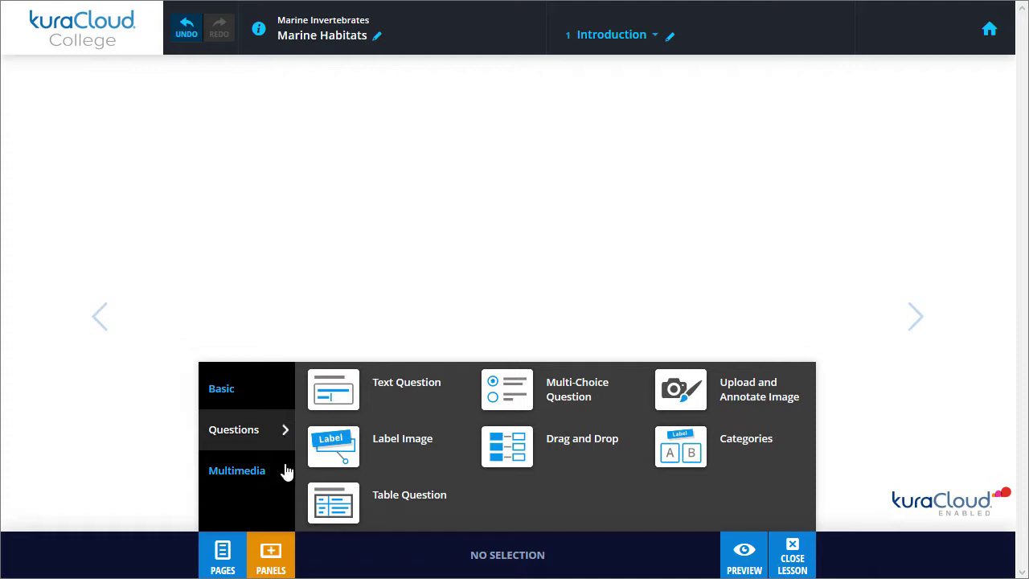
pyautogui.click(286, 472)
pyautogui.click(284, 392)
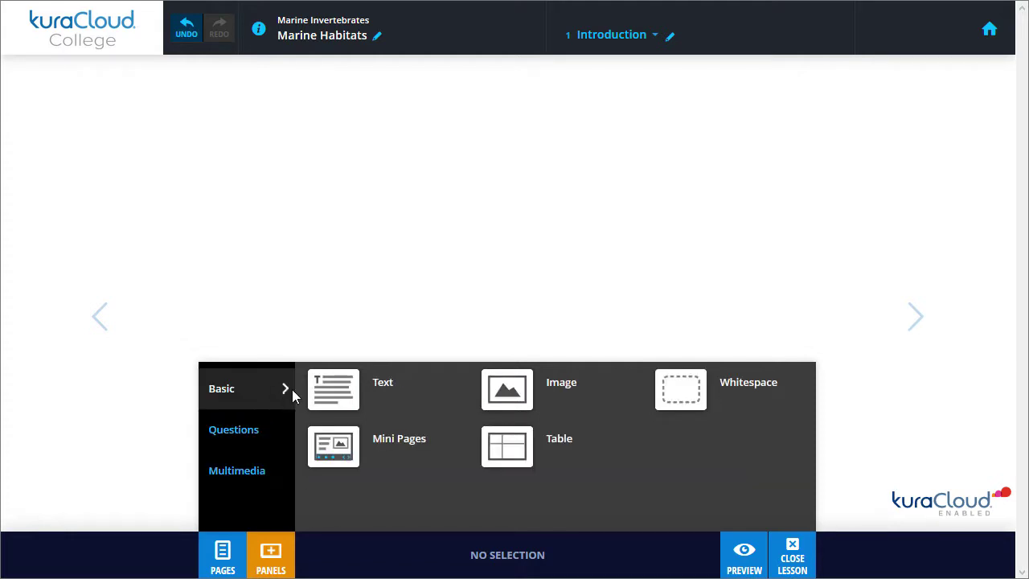
pyautogui.click(299, 392)
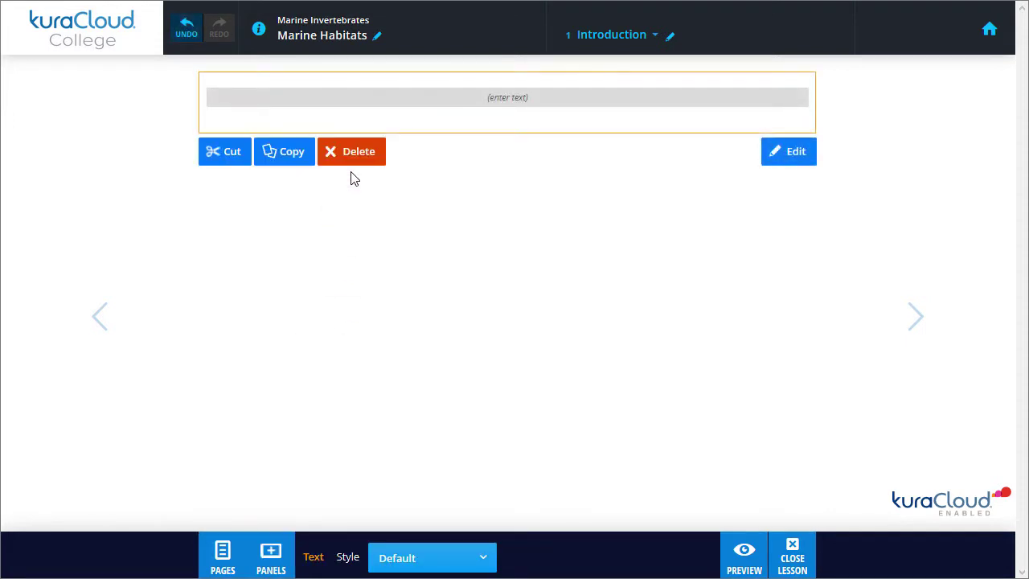
# Add a second text panel containing the H2 heading 'Introduction to marine habitats'.
pyautogui.click(273, 554)
pyautogui.moveTo(325, 390); pyautogui.dragTo(303, 294)
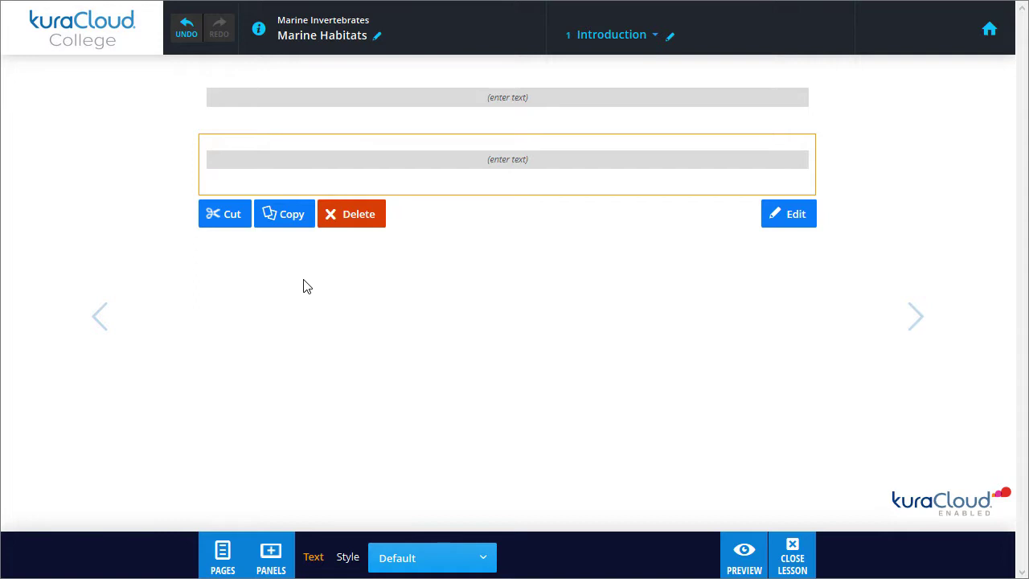
pyautogui.click(321, 166)
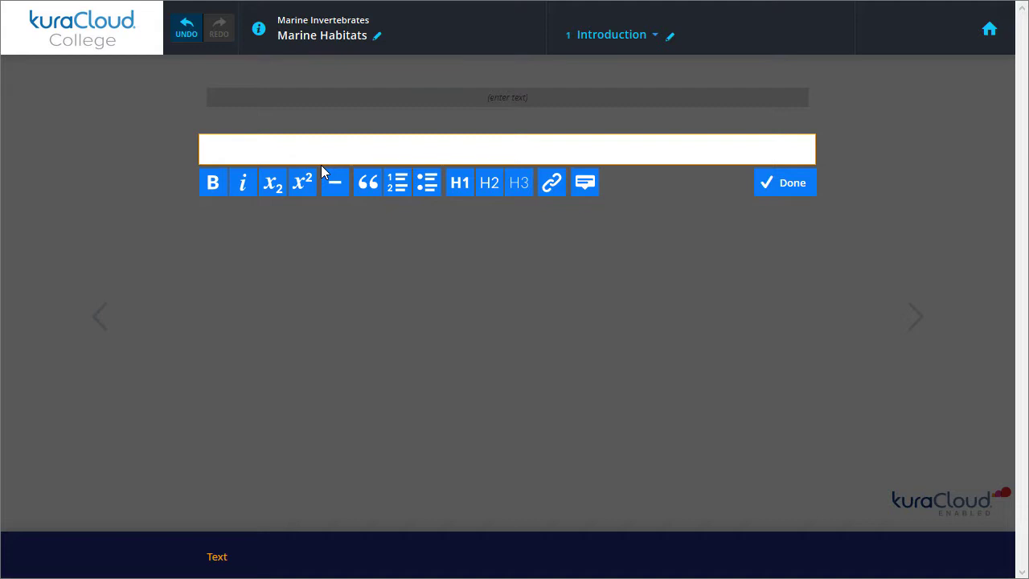
pyautogui.write('Introduction to marine habitats')
pyautogui.tripleClick(395, 142)
pyautogui.click(487, 185)
# Paste all the Notepad notes into the empty top text panel.
pyautogui.click(756, 191)
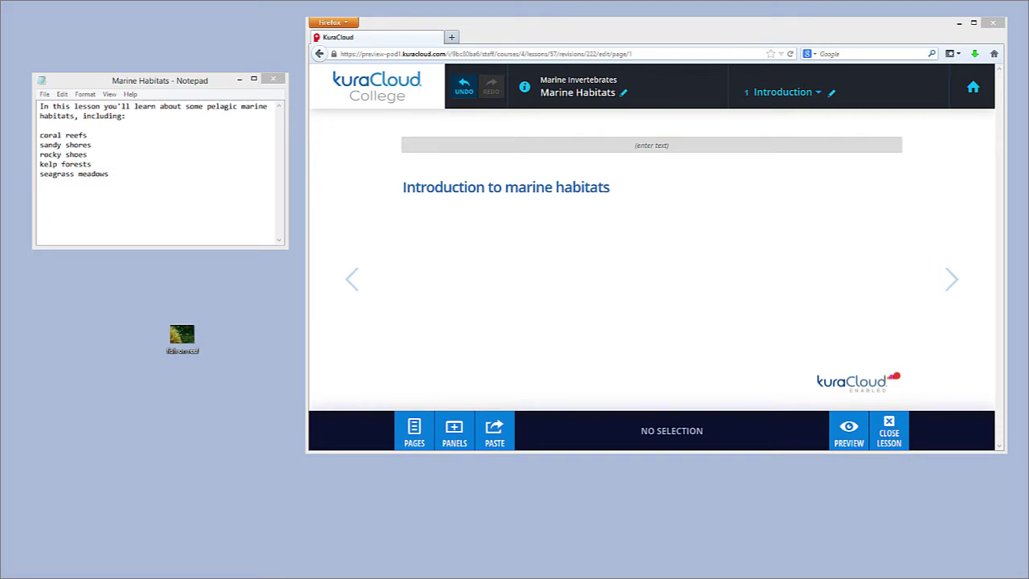
pyautogui.click(815, 155)
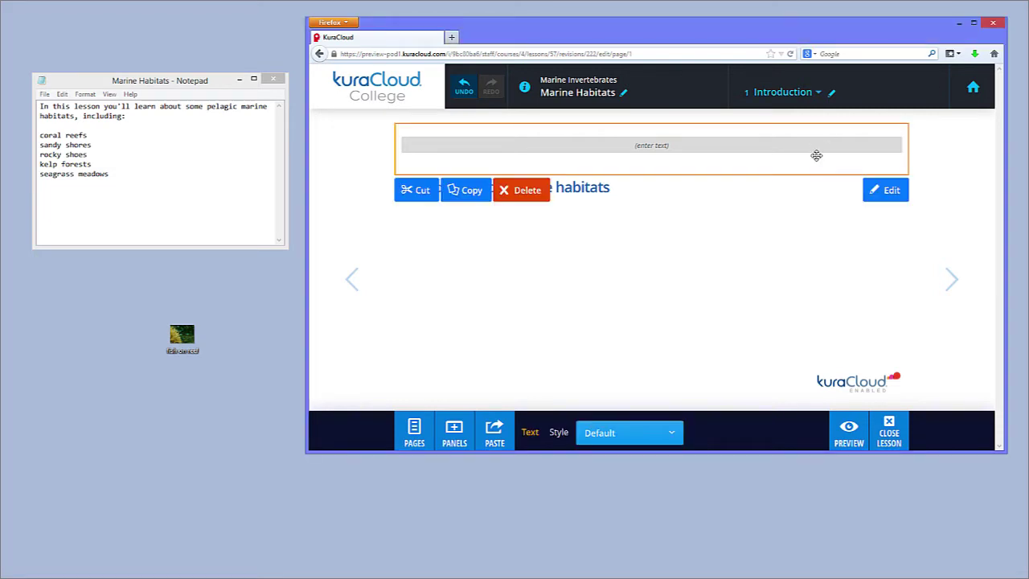
pyautogui.click(816, 155)
pyautogui.click(34, 108)
pyautogui.hotkey('ctrl', 'a')
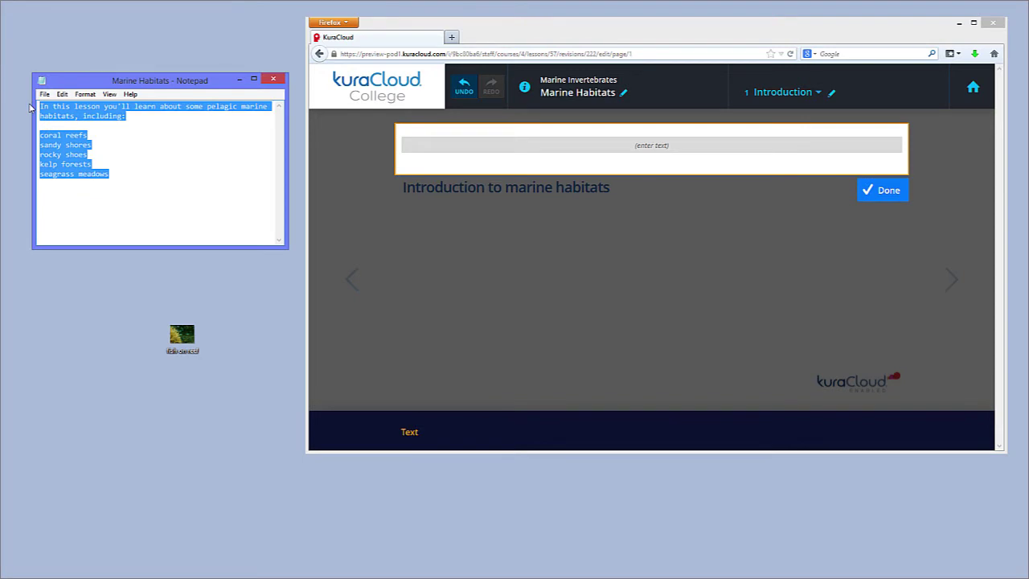
pyautogui.hotkey('ctrl', 'c')
pyautogui.click(426, 147)
pyautogui.hotkey('ctrl', 'v')
# Format the five habitat lines as a bulleted list and finish editing.
pyautogui.moveTo(481, 221); pyautogui.dragTo(384, 154)
pyautogui.click(584, 244)
pyautogui.click(886, 254)
pyautogui.click(845, 305)
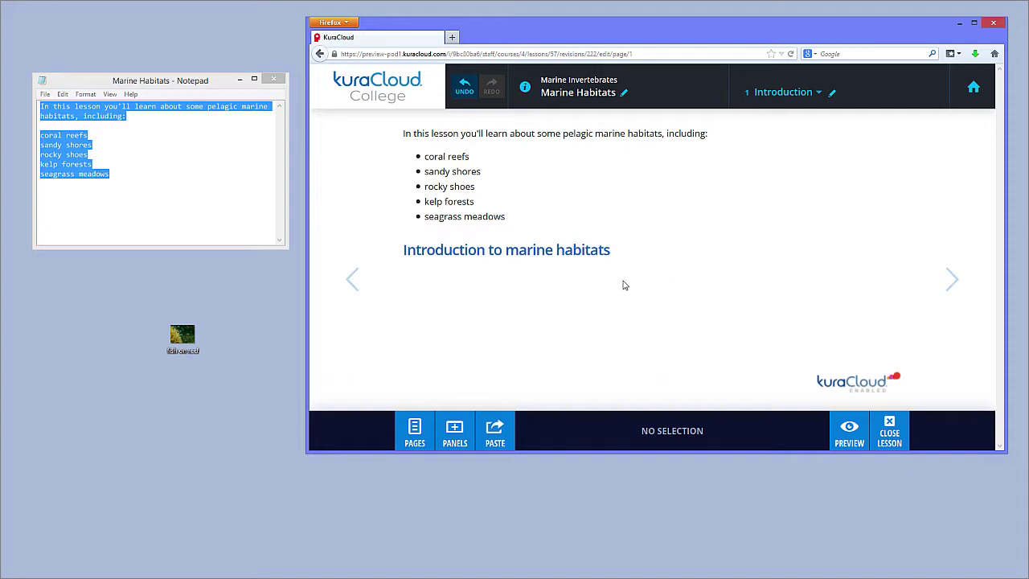
# Add an image panel holding the coral reef photo.
pyautogui.click(466, 435)
pyautogui.moveTo(518, 289); pyautogui.dragTo(655, 249)
pyautogui.click(665, 274)
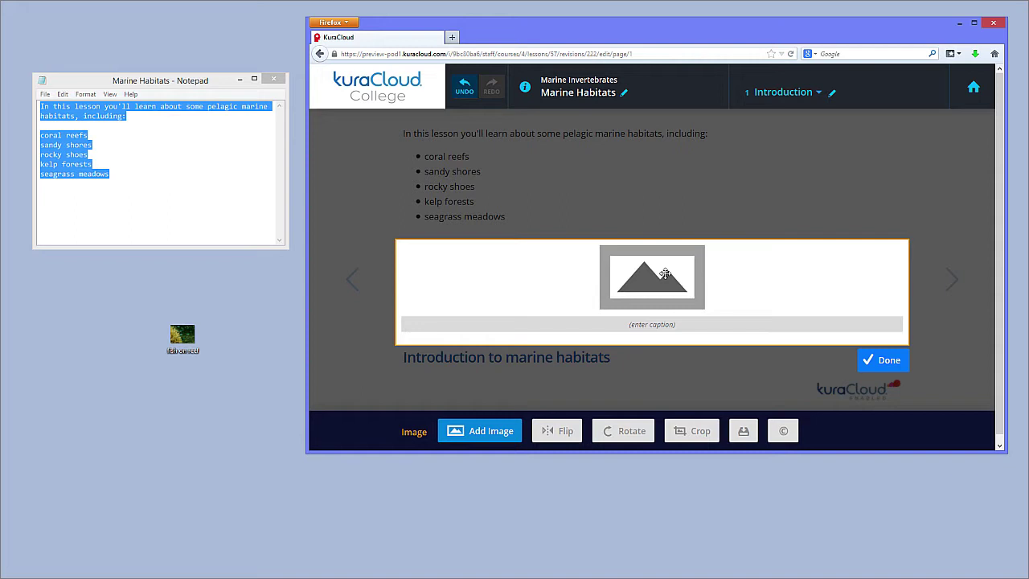
pyautogui.moveTo(206, 320); pyautogui.dragTo(661, 281)
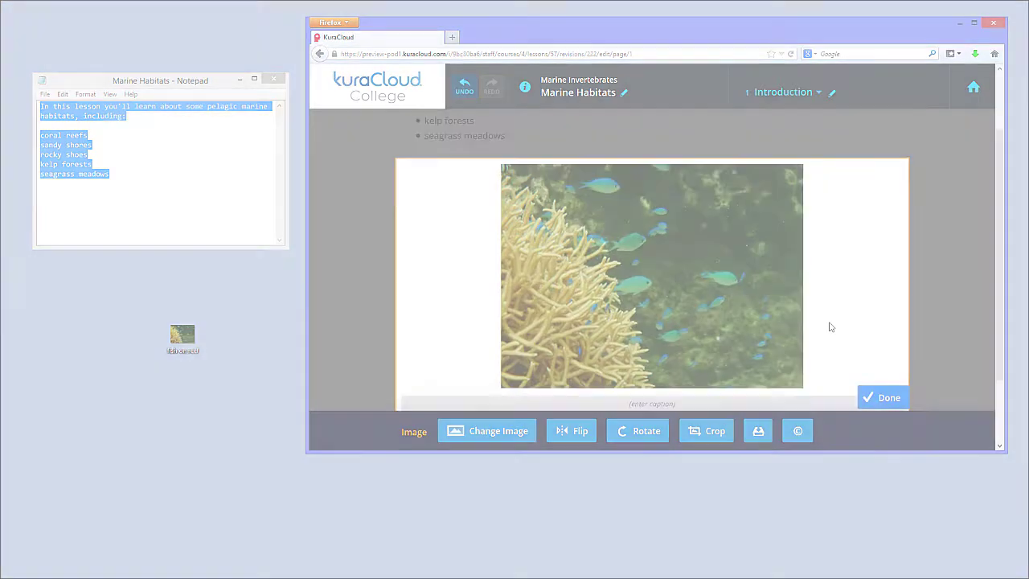
pyautogui.click(879, 394)
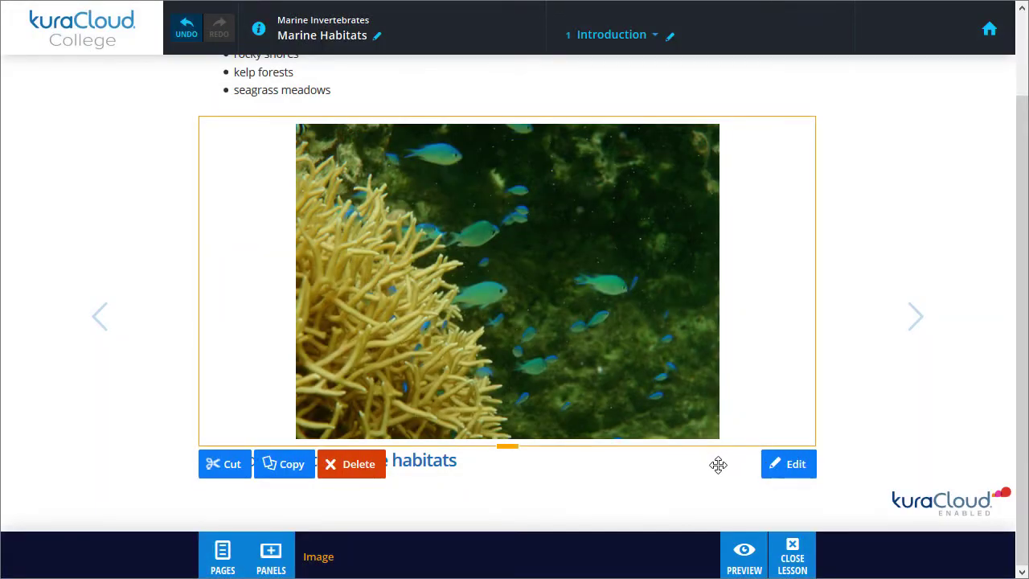
# Place the photo right of the intro text, heading on top, and widen the text panel.
pyautogui.click(716, 463)
pyautogui.scroll(1, 707, 464)
pyautogui.moveTo(690, 461); pyautogui.dragTo(831, 150)
pyautogui.moveTo(421, 321); pyautogui.dragTo(411, 71)
pyautogui.click(471, 170)
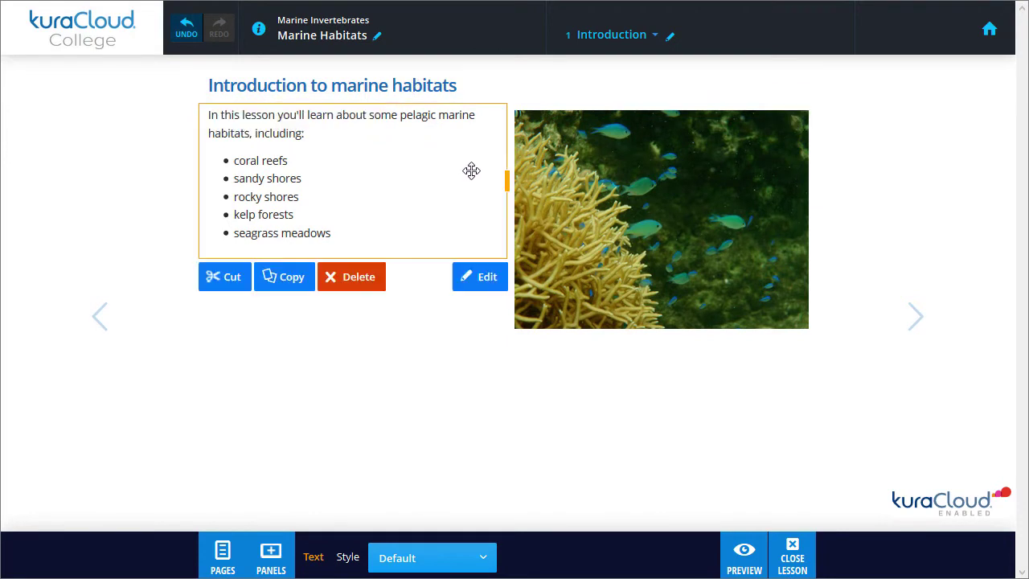
pyautogui.moveTo(509, 170); pyautogui.dragTo(542, 170)
pyautogui.click(410, 437)
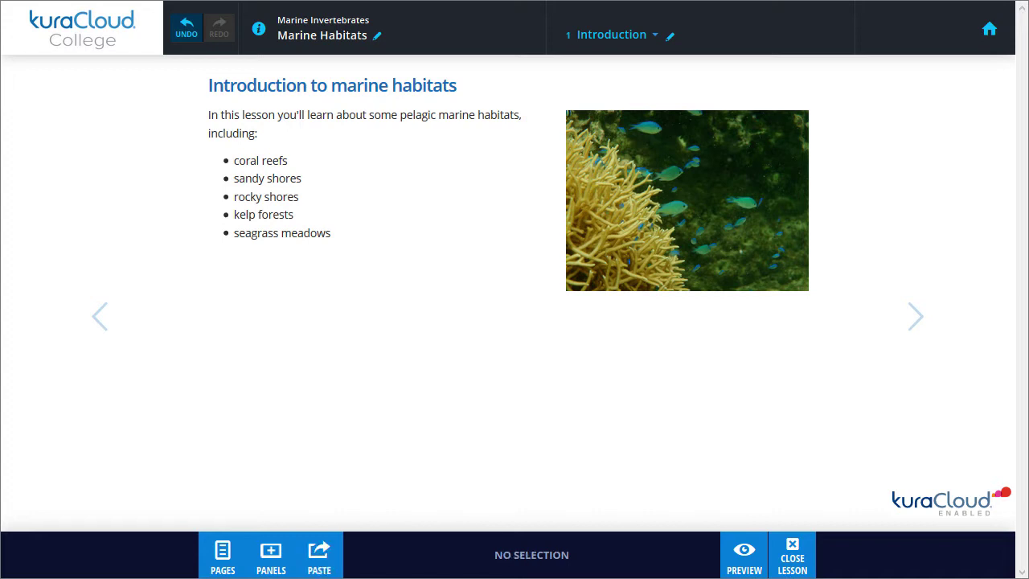
# Add a new page named 'Seagrass' to the lesson.
pyautogui.click(204, 553)
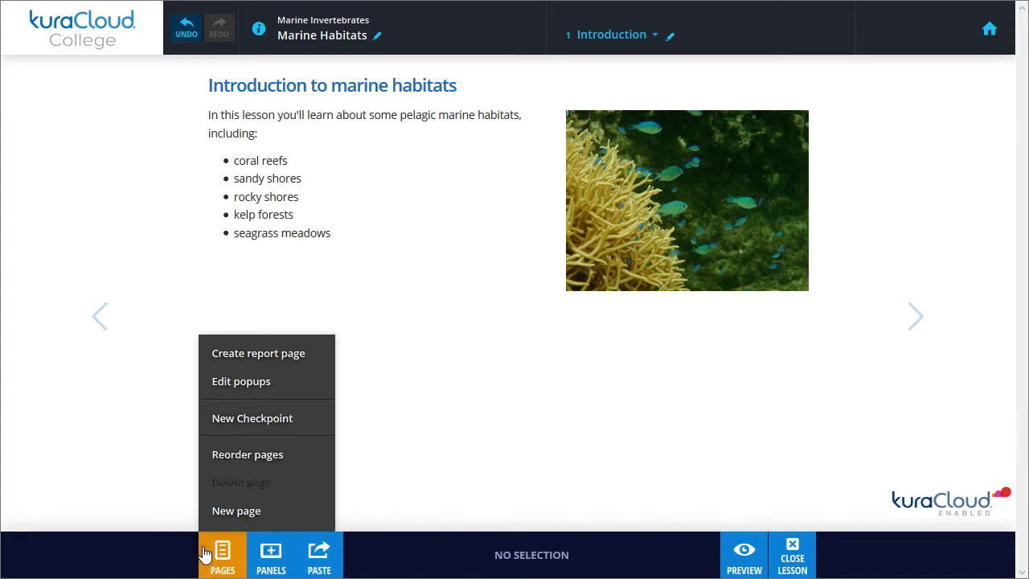
pyautogui.click(217, 517)
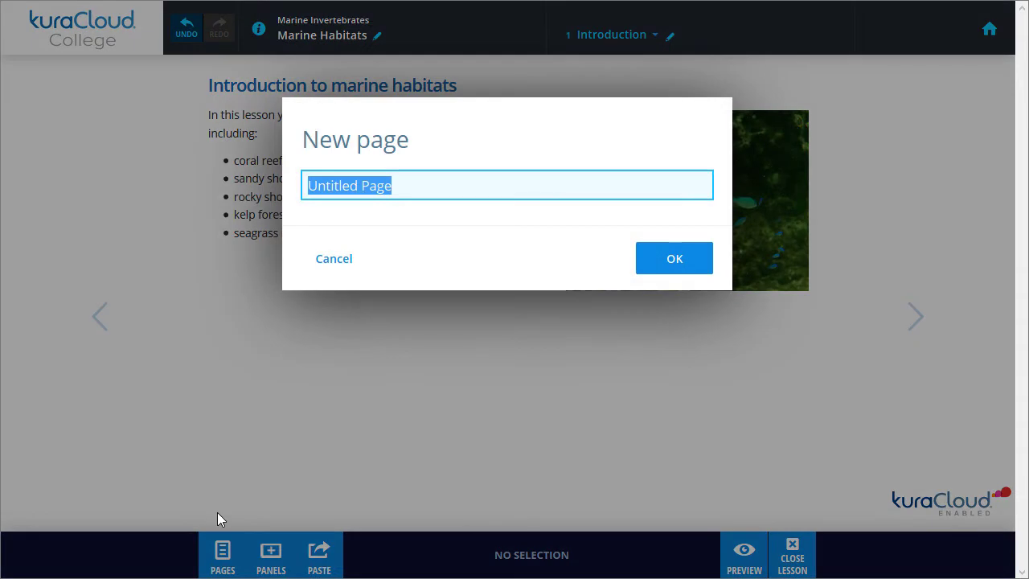
pyautogui.write('Seagrass')
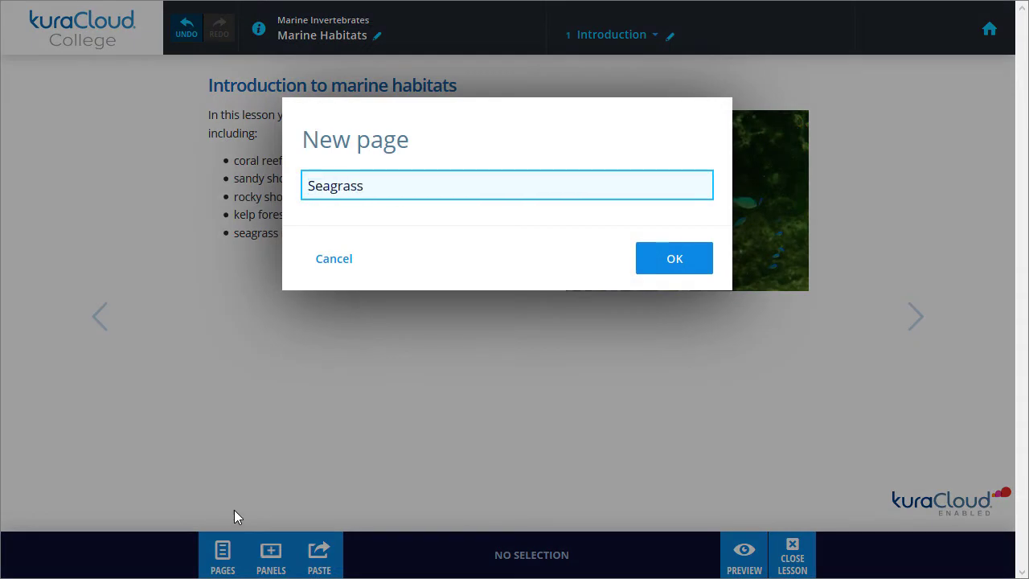
pyautogui.click(656, 276)
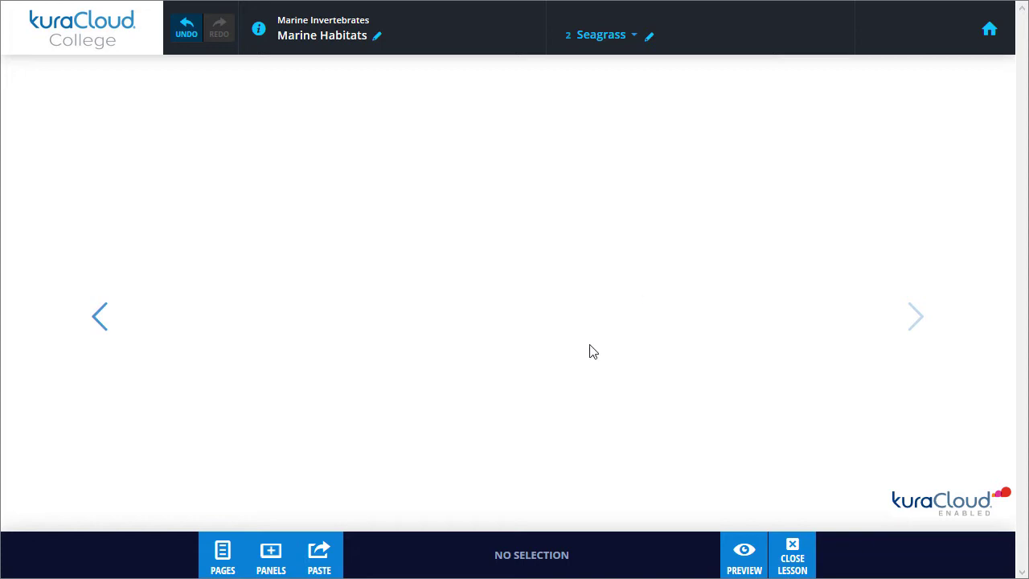
# Switch between the Introduction and Seagrass pages, ending back on Introduction.
pyautogui.click(104, 337)
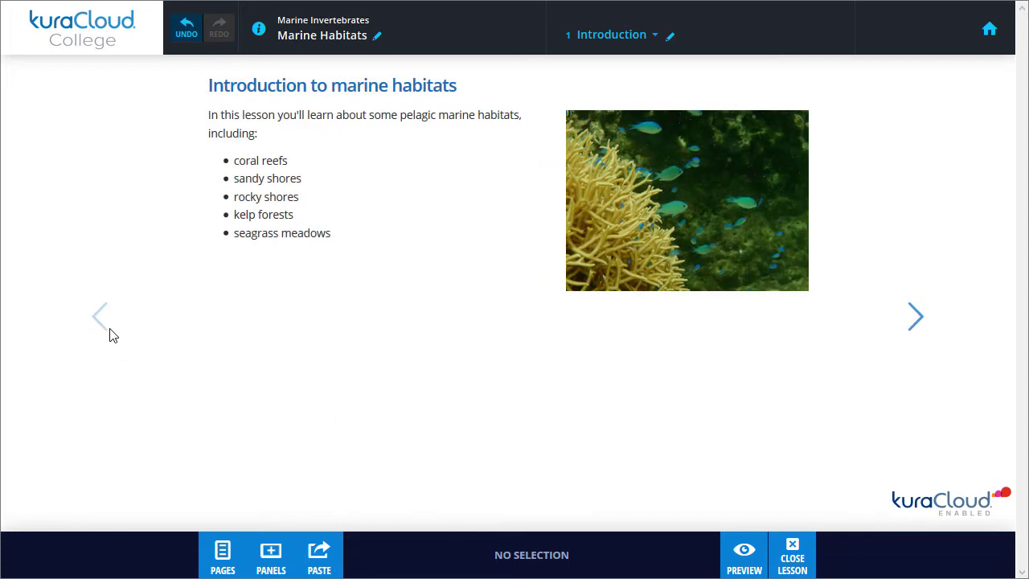
pyautogui.click(649, 40)
pyautogui.click(649, 57)
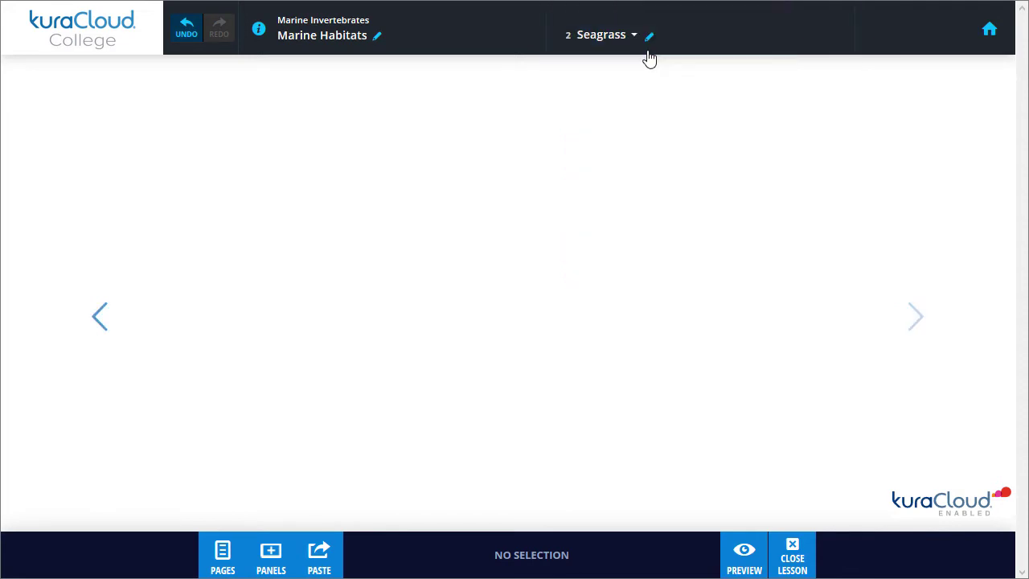
pyautogui.click(108, 335)
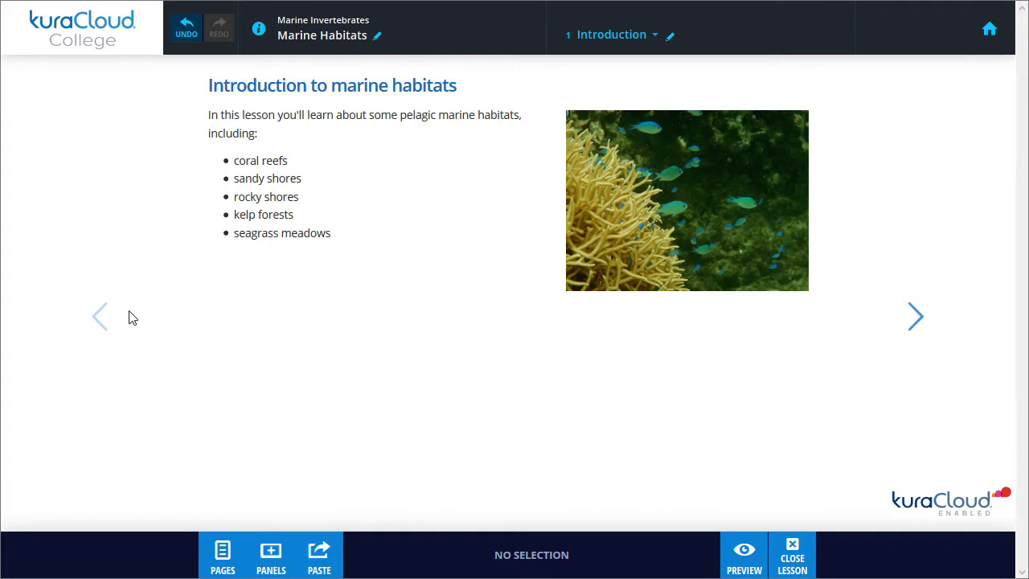
# Copy the intro text panel onto the Seagrass page, undoing the accidental second paste.
pyautogui.click(243, 228)
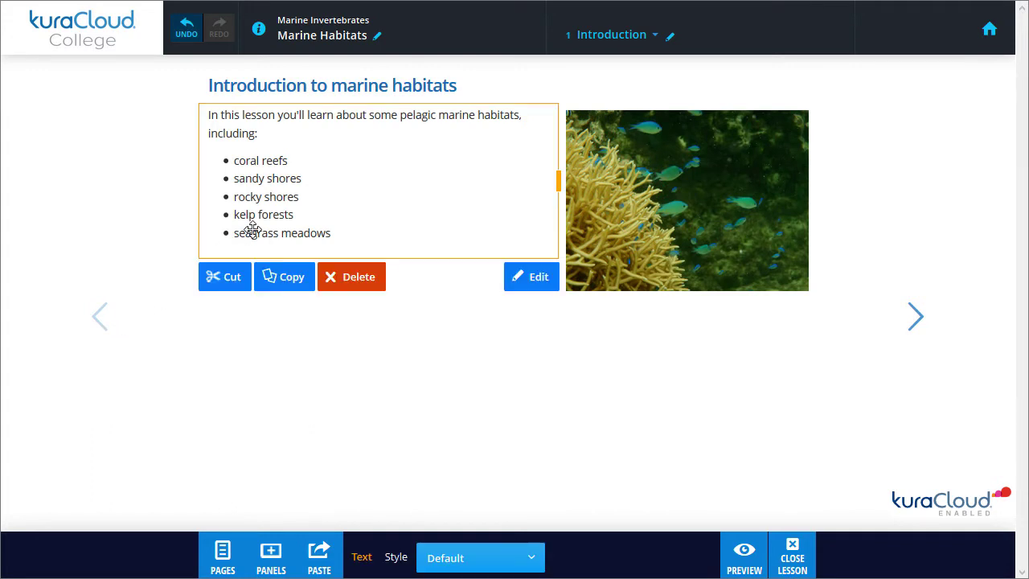
pyautogui.click(277, 281)
pyautogui.click(908, 307)
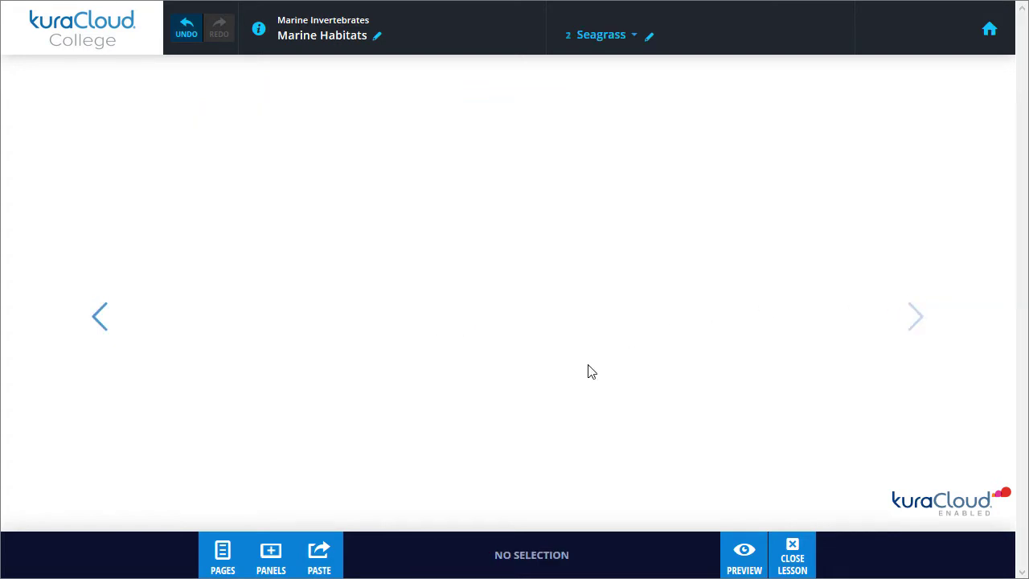
pyautogui.click(326, 550)
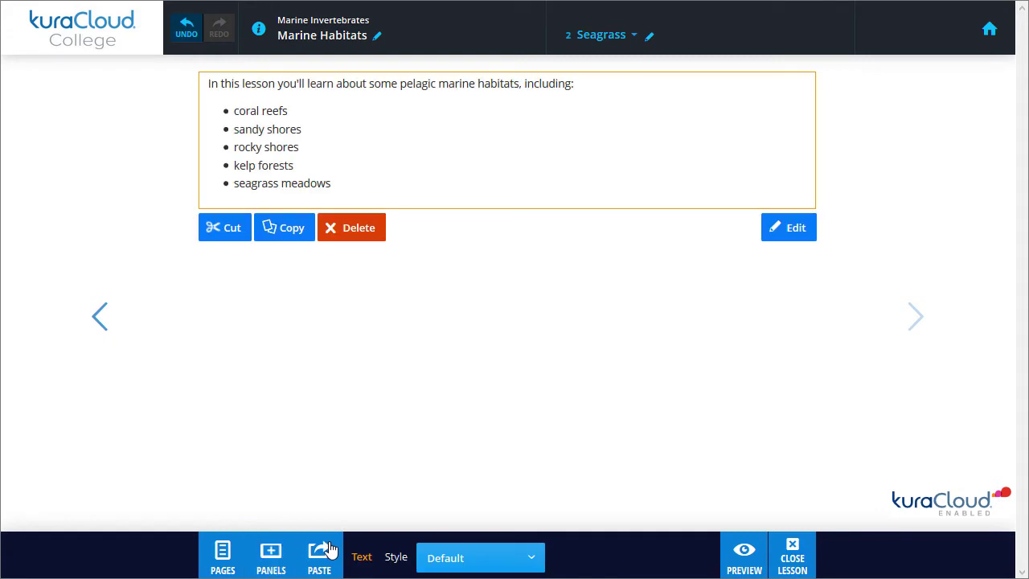
pyautogui.click(326, 551)
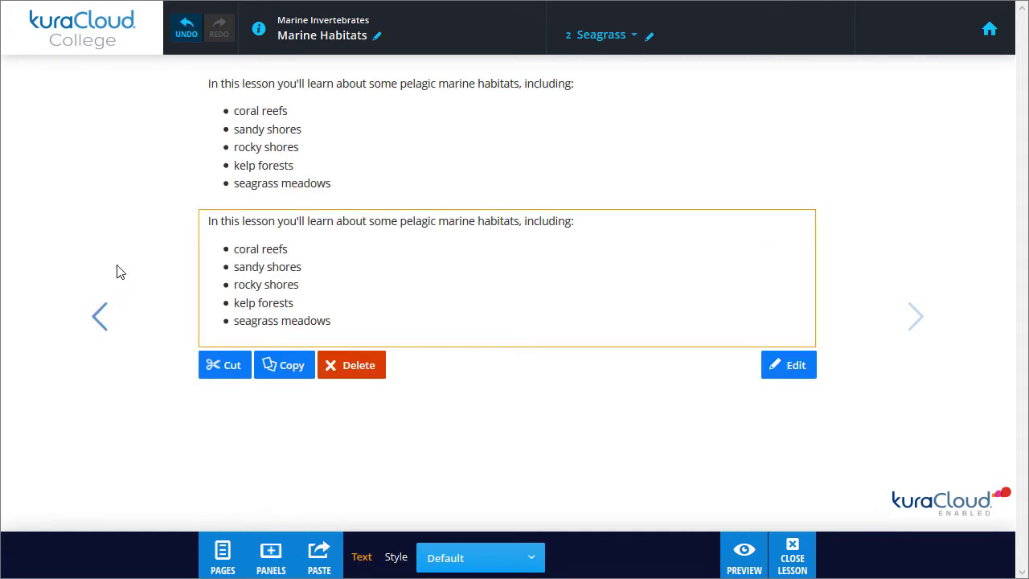
pyautogui.click(175, 37)
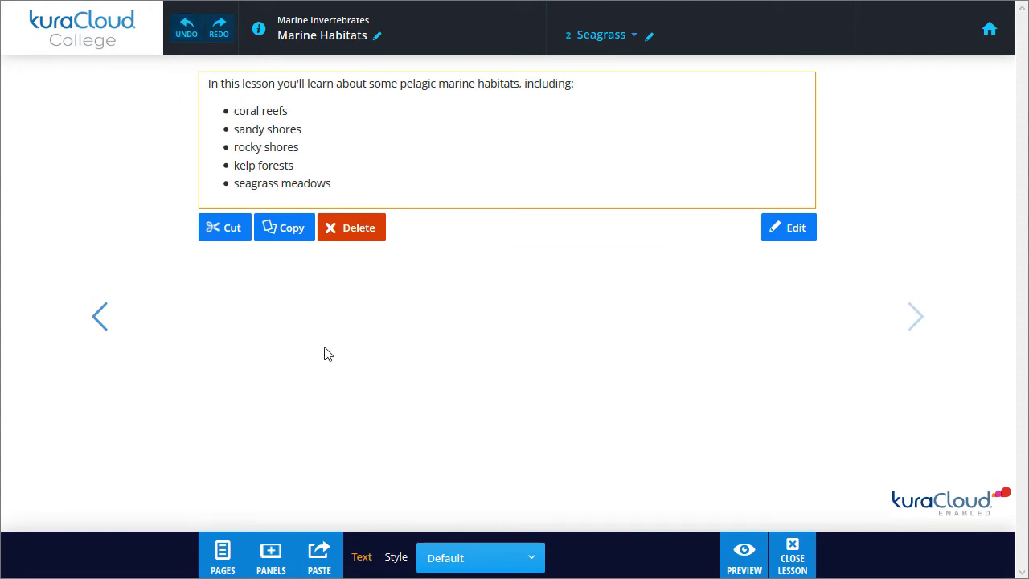
pyautogui.click(382, 351)
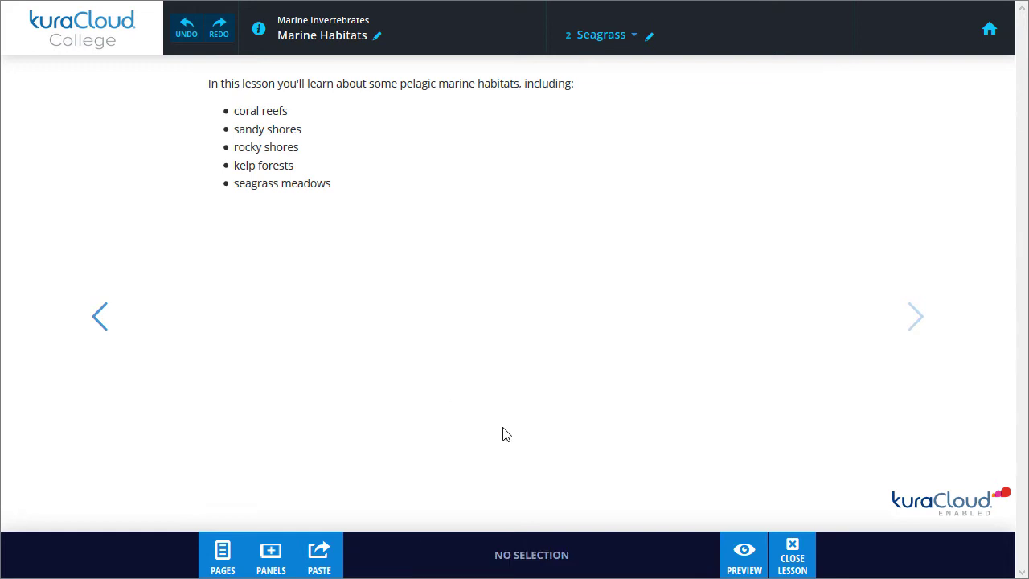
# Close the lesson and view the Marine Habitats lesson's four saved revisions.
pyautogui.click(792, 556)
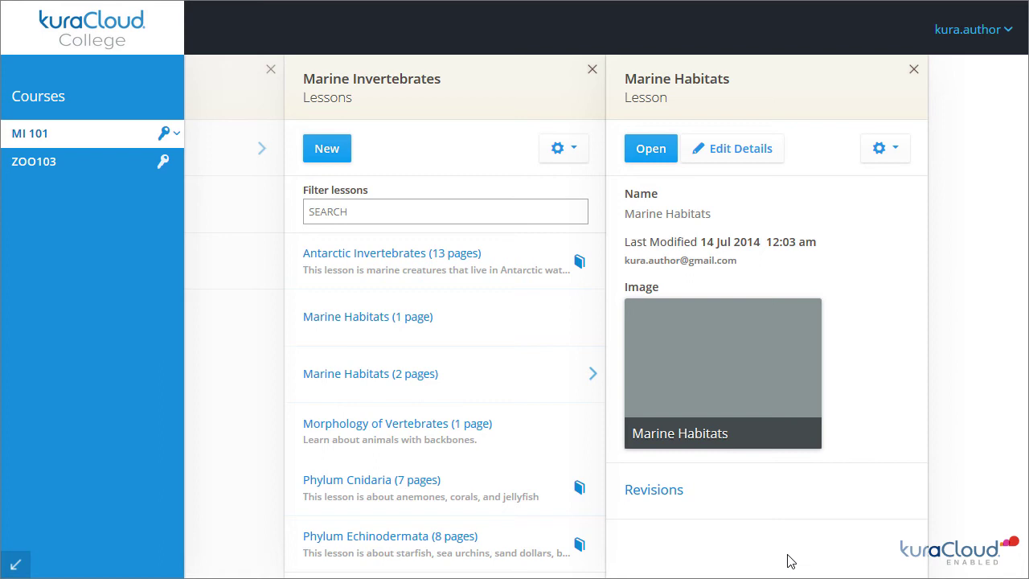
pyautogui.click(771, 510)
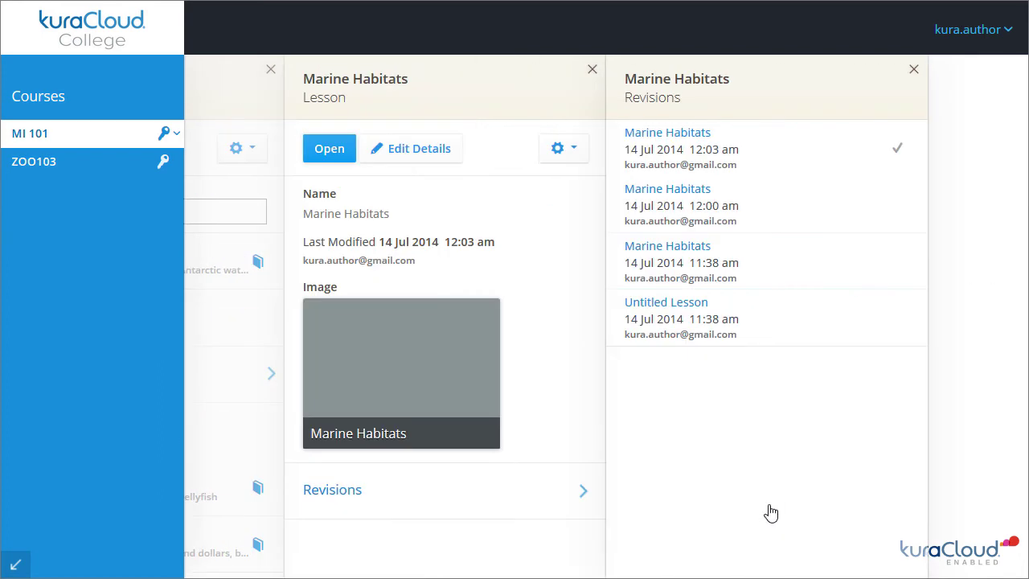